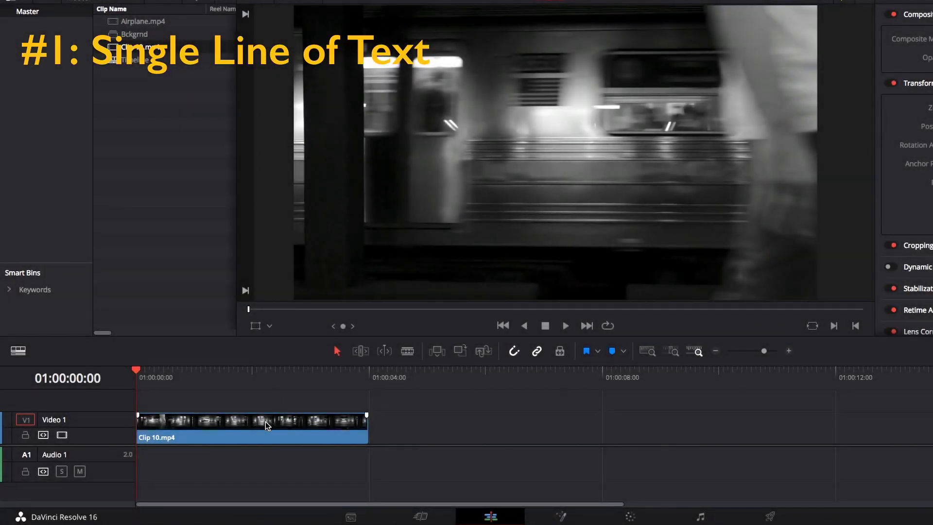
# - Open Clip 10.mp4 in Fusion and insert a Merge node between MediaIn1 and MediaOut1, with a Text node connected as its foreground
pyautogui.click(217, 417)
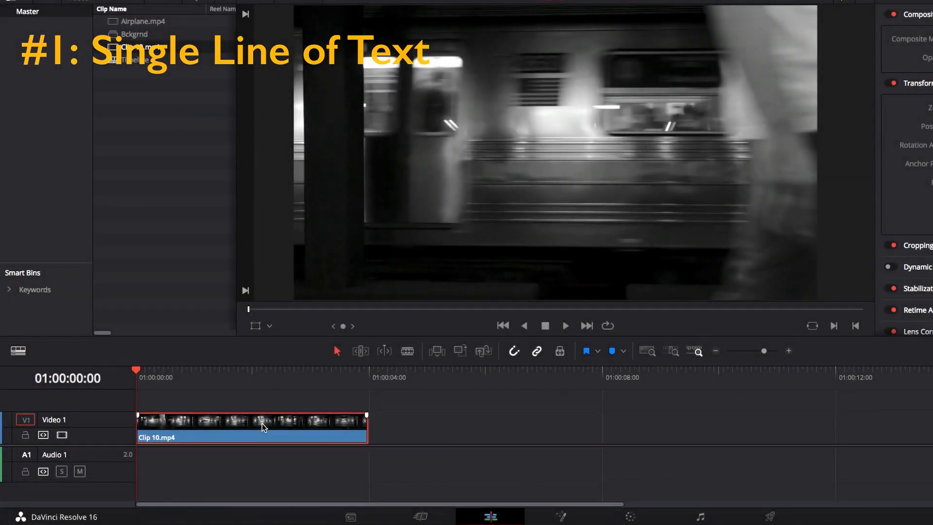
pyautogui.click(565, 517)
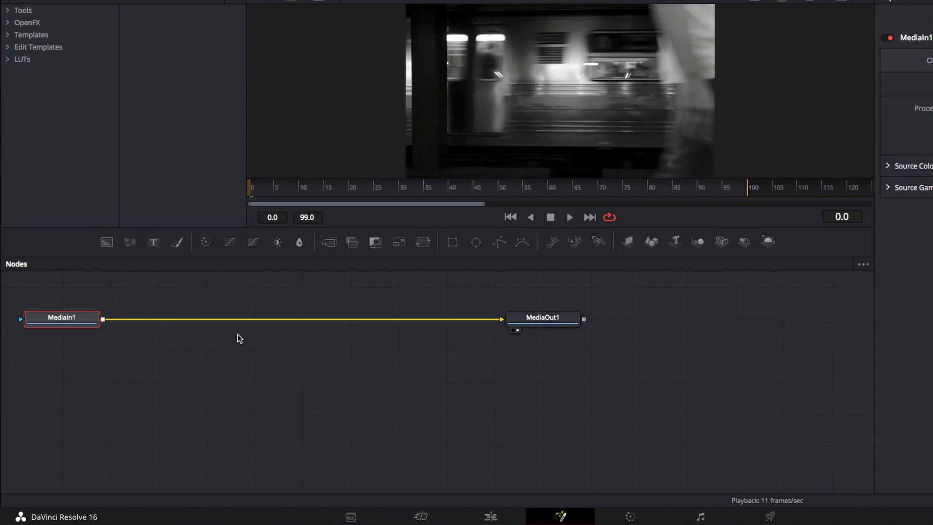
pyautogui.moveTo(331, 255); pyautogui.dragTo(279, 334)
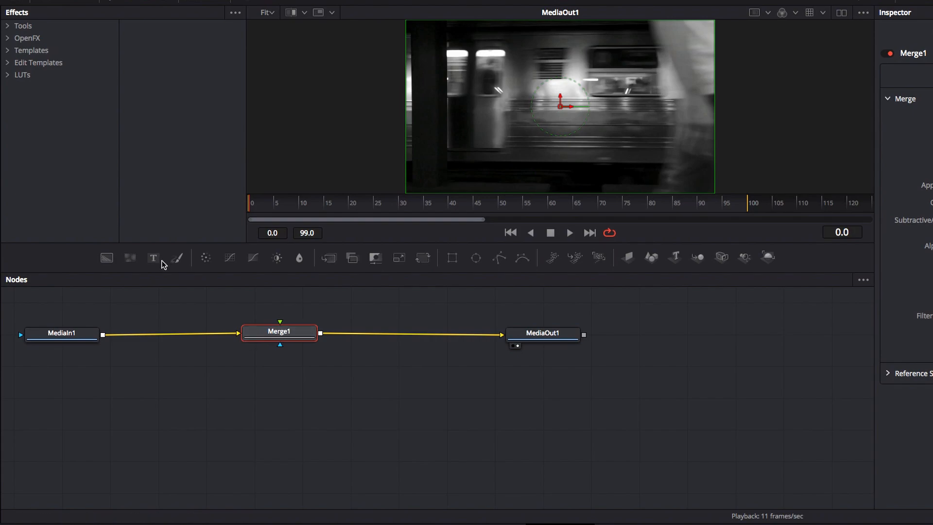
pyautogui.scroll(4, 308, 327)
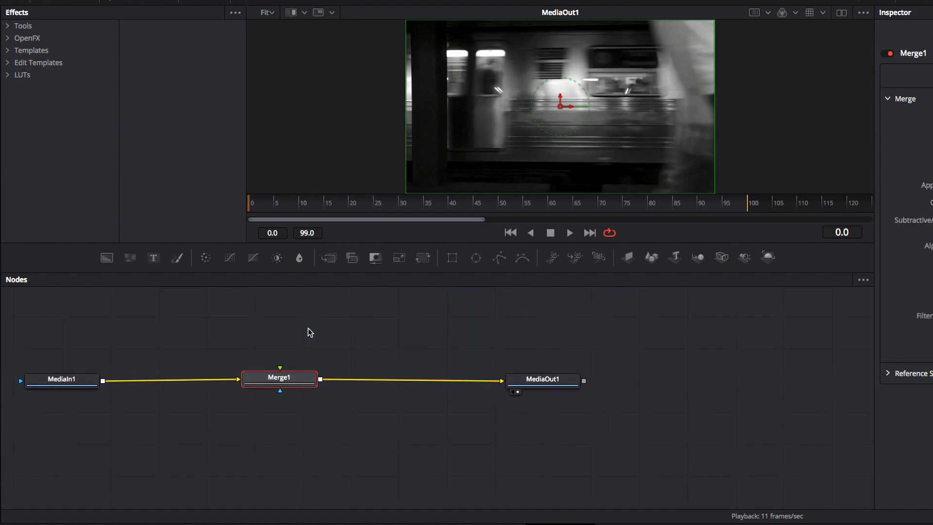
pyautogui.moveTo(153, 258); pyautogui.dragTo(282, 374)
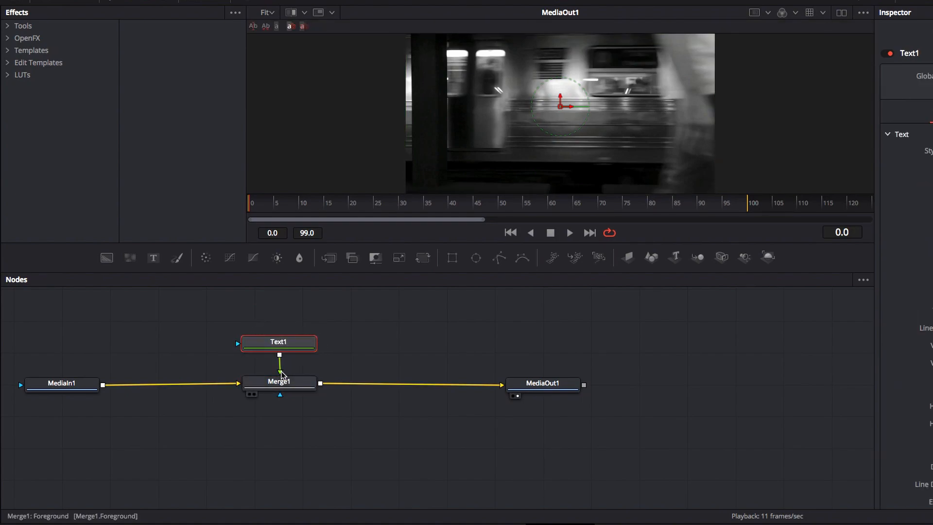
# - Set the text node's content to "Text", colour it yellow and enlarge it to a size of 0.1929
pyautogui.click(829, 220)
pyautogui.write('Text')
pyautogui.click(810, 278)
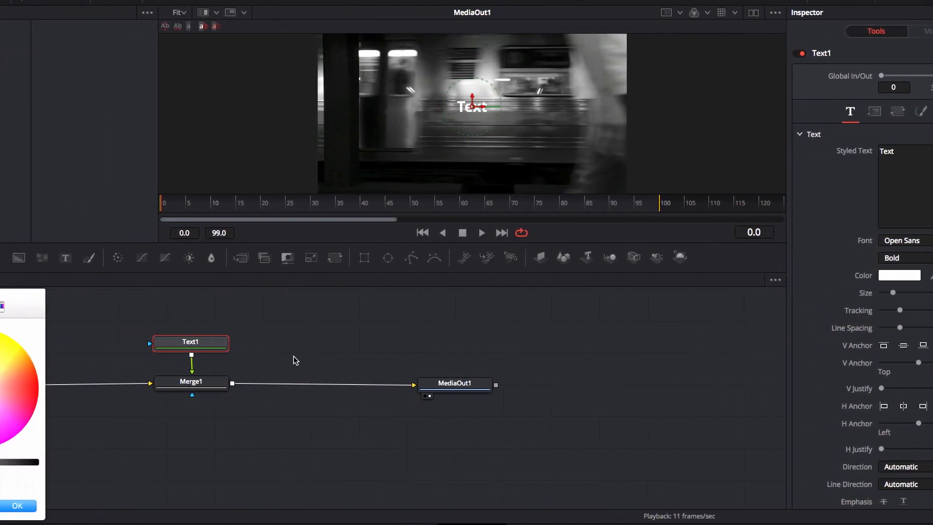
pyautogui.moveTo(64, 385); pyautogui.dragTo(101, 347)
pyautogui.click(109, 508)
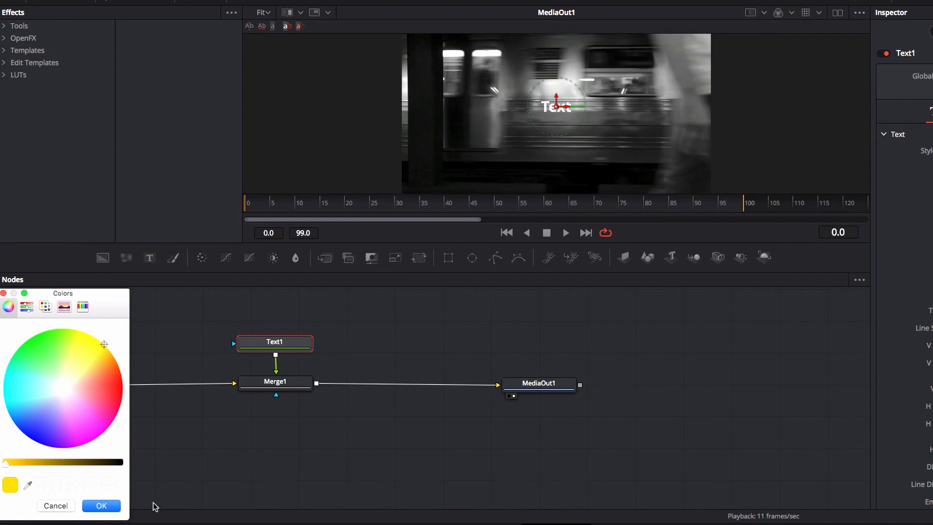
pyautogui.moveTo(795, 292); pyautogui.dragTo(814, 291)
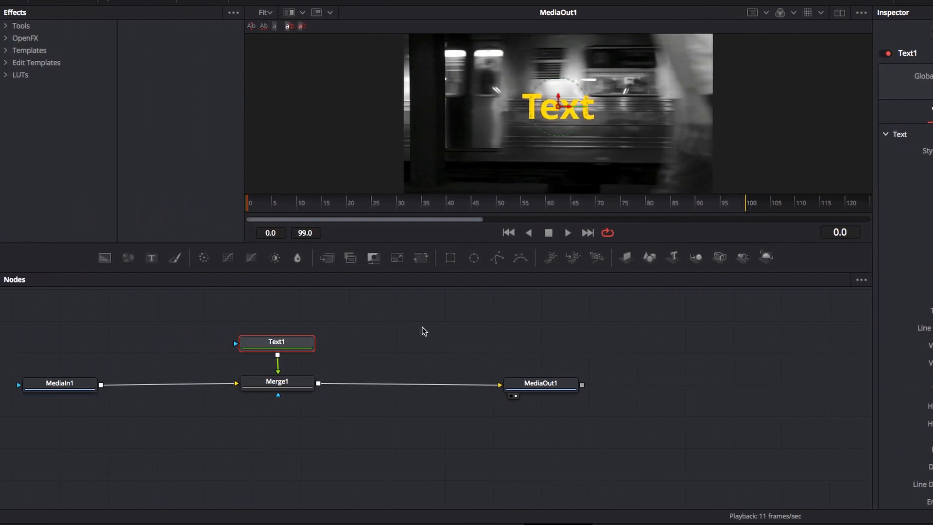
# - Add a Rectangle mask, shrink it to fit closely around the word "Text", and connect it to the Text1 node
pyautogui.moveTo(450, 259); pyautogui.dragTo(275, 312)
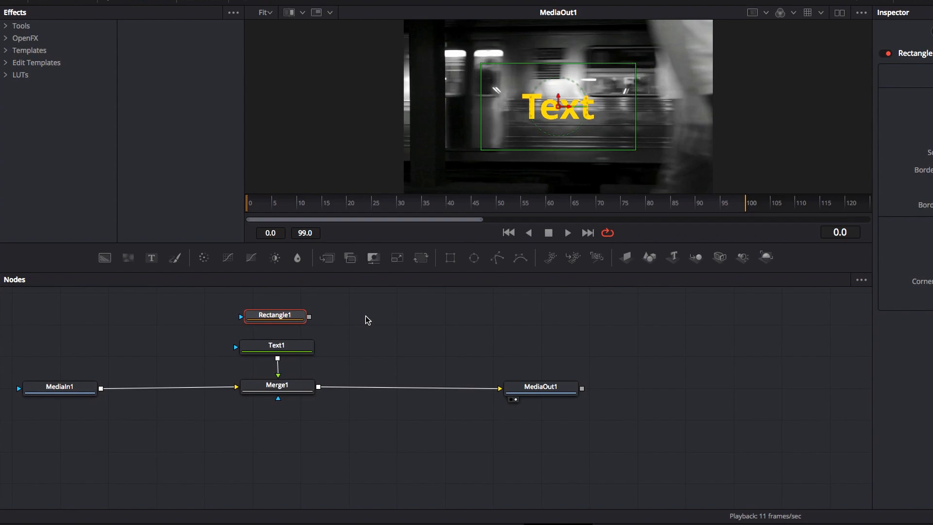
pyautogui.moveTo(611, 63); pyautogui.dragTo(612, 92)
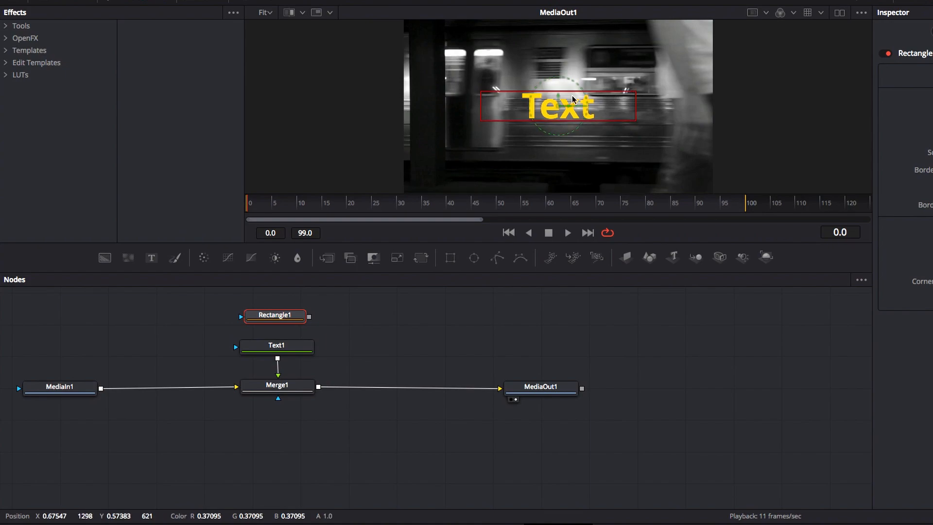
pyautogui.moveTo(481, 102); pyautogui.dragTo(512, 103)
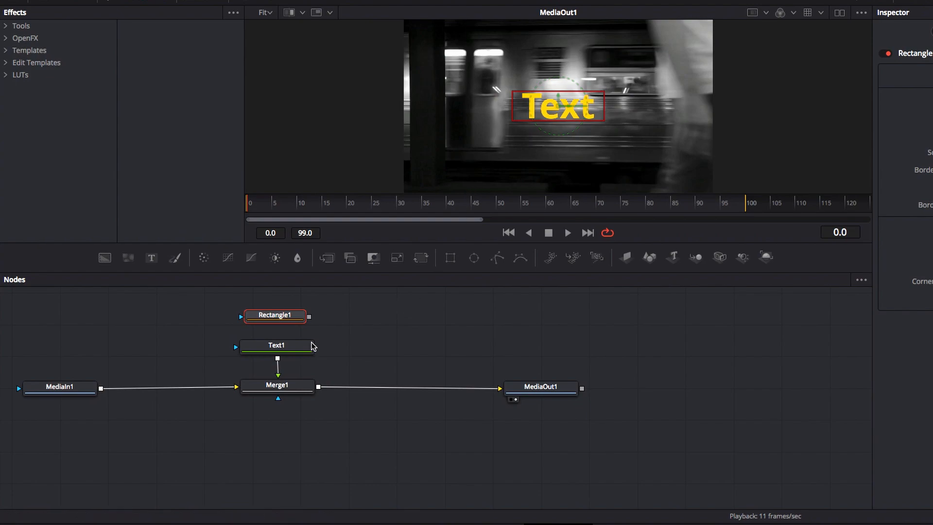
pyautogui.moveTo(309, 316); pyautogui.dragTo(278, 348)
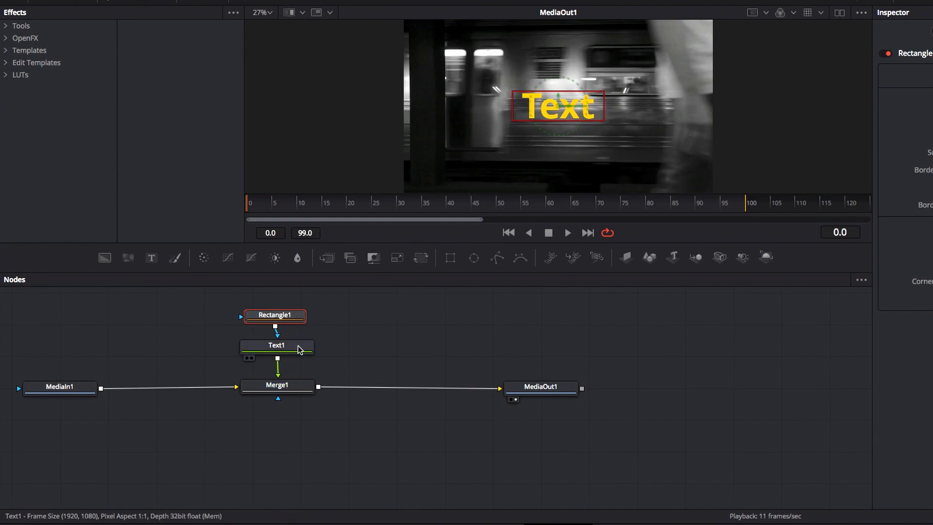
# - Keyframe Text1's layout center at frame 20, raising Y to 0.676 so the word sits outside its mask
pyautogui.click(299, 350)
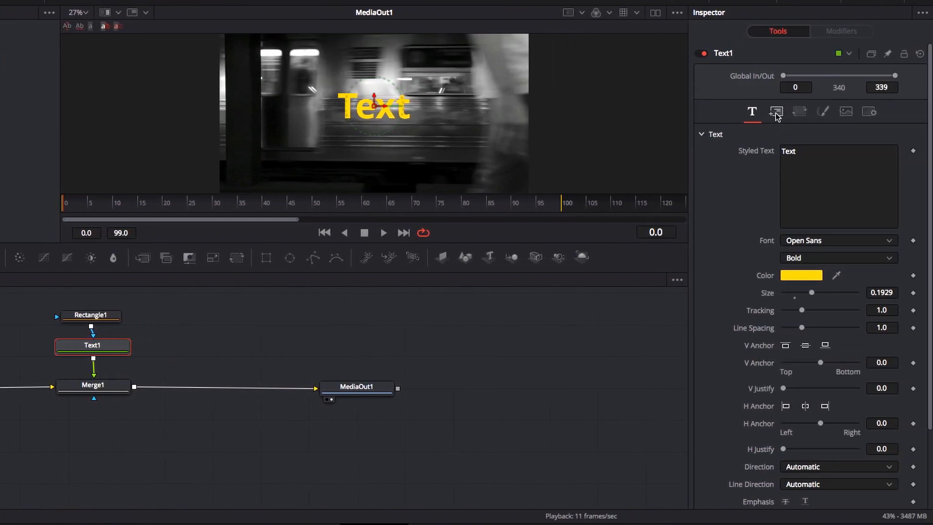
pyautogui.click(776, 113)
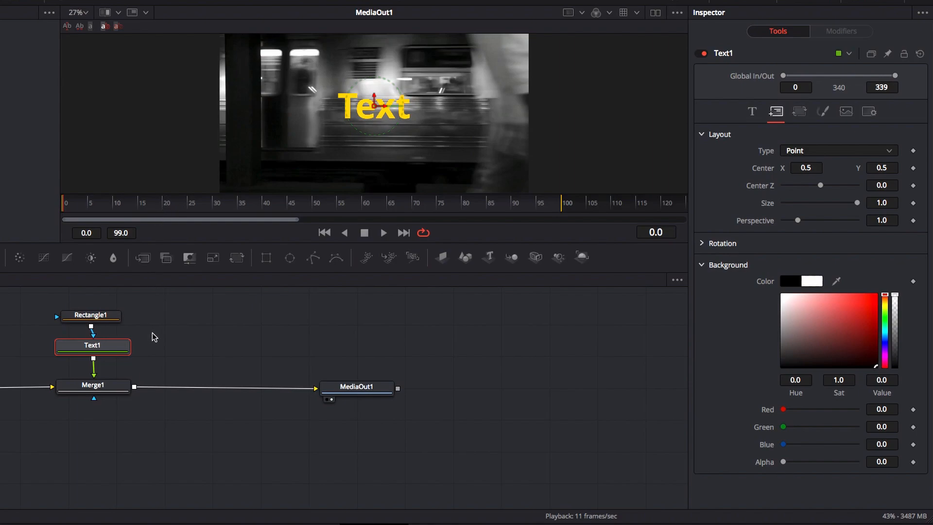
pyautogui.click(165, 207)
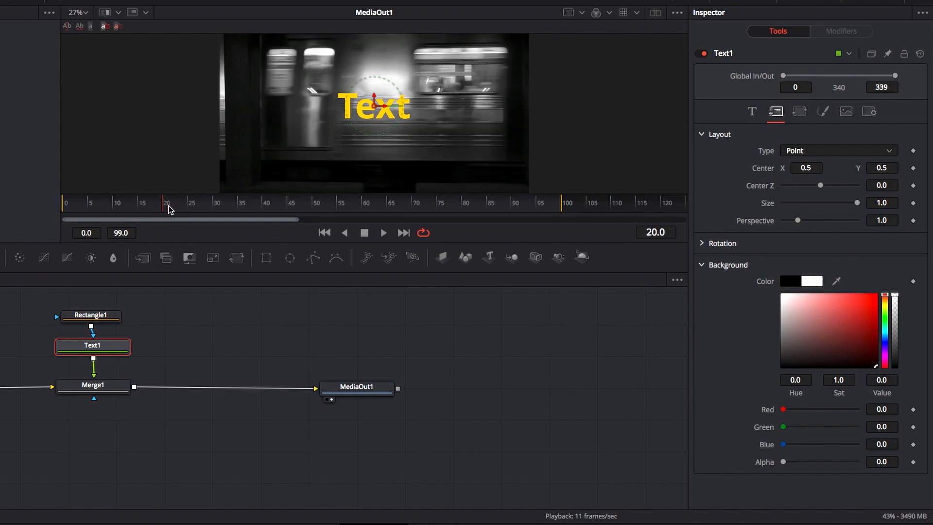
pyautogui.click(914, 168)
pyautogui.moveTo(885, 168)
pyautogui.mouseDown()
pyautogui.moveTo(861, 168)
pyautogui.moveTo(915, 169)
pyautogui.moveTo(884, 169)
pyautogui.mouseUp()
pyautogui.moveTo(816, 168)
pyautogui.mouseDown()
pyautogui.moveTo(758, 168)
pyautogui.moveTo(865, 168)
pyautogui.moveTo(814, 168)
pyautogui.mouseUp()
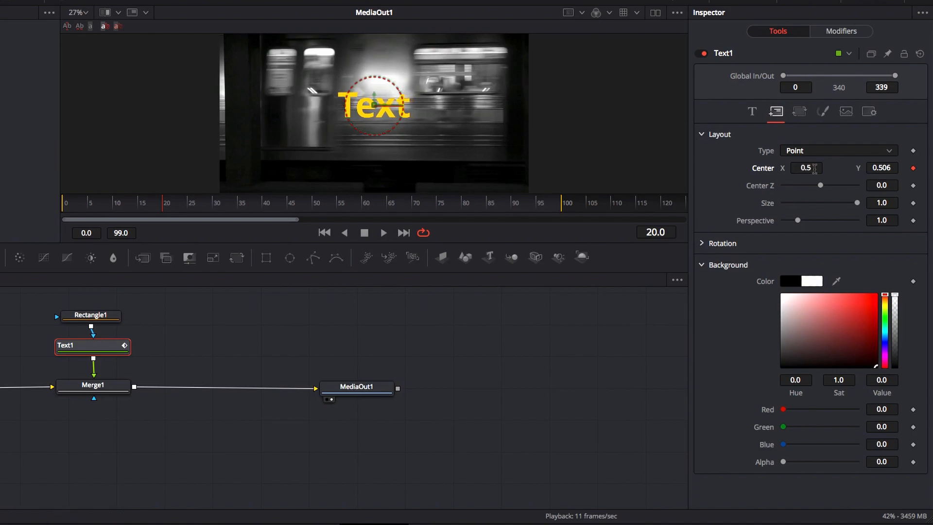
pyautogui.moveTo(878, 168); pyautogui.dragTo(911, 168)
# - Keyframe Text1's layout center at frame 30, lowering Y so the word moves back inside its rectangle mask
pyautogui.click(215, 207)
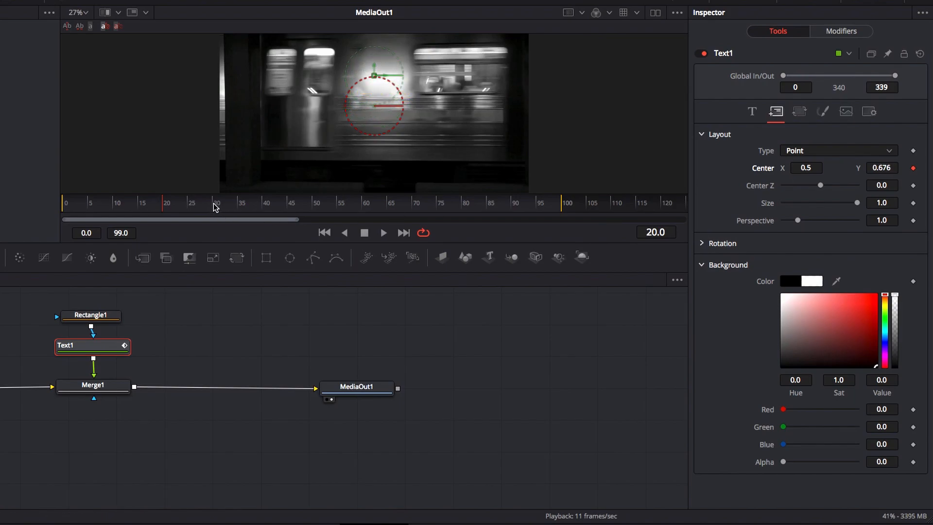
pyautogui.click(914, 169)
pyautogui.moveTo(888, 166); pyautogui.dragTo(856, 166)
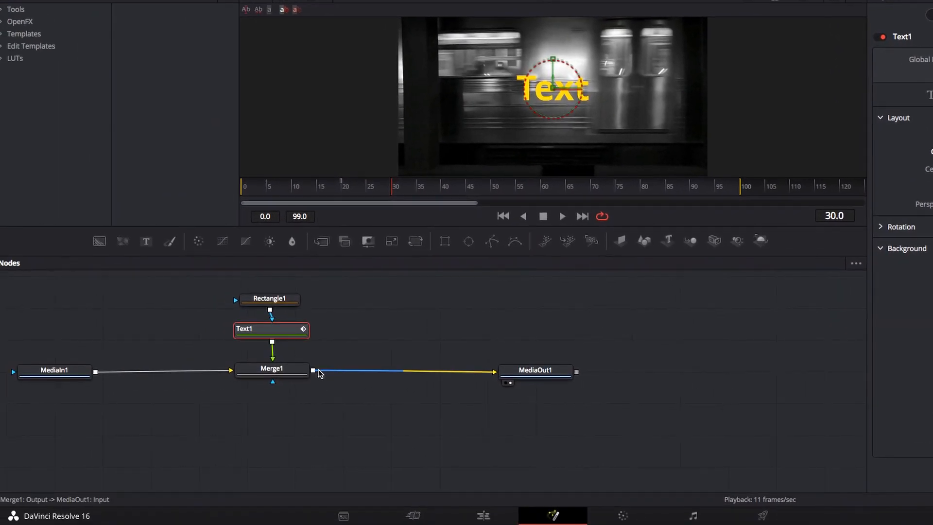
# - Return to the Edit page and play the clip from the beginning to check the text reveal
pyautogui.click(282, 375)
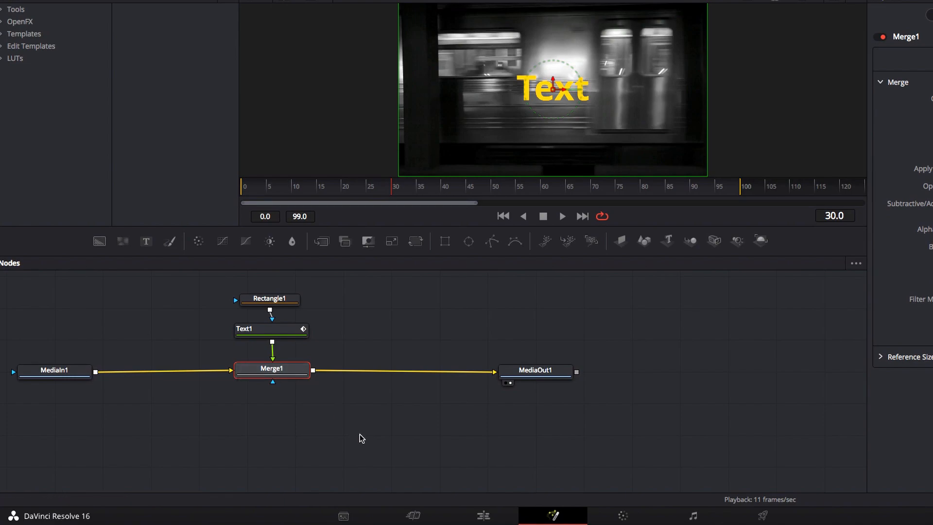
pyautogui.click(486, 517)
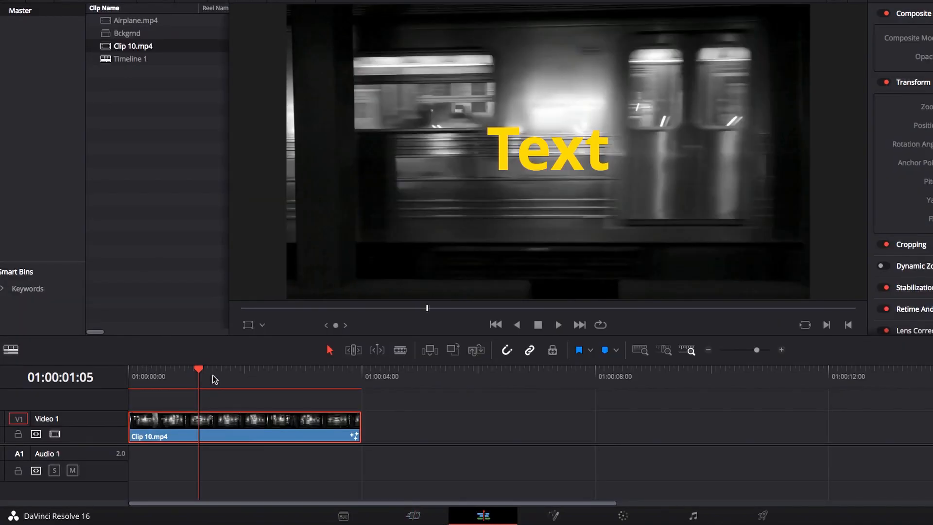
pyautogui.moveTo(198, 370); pyautogui.dragTo(129, 372)
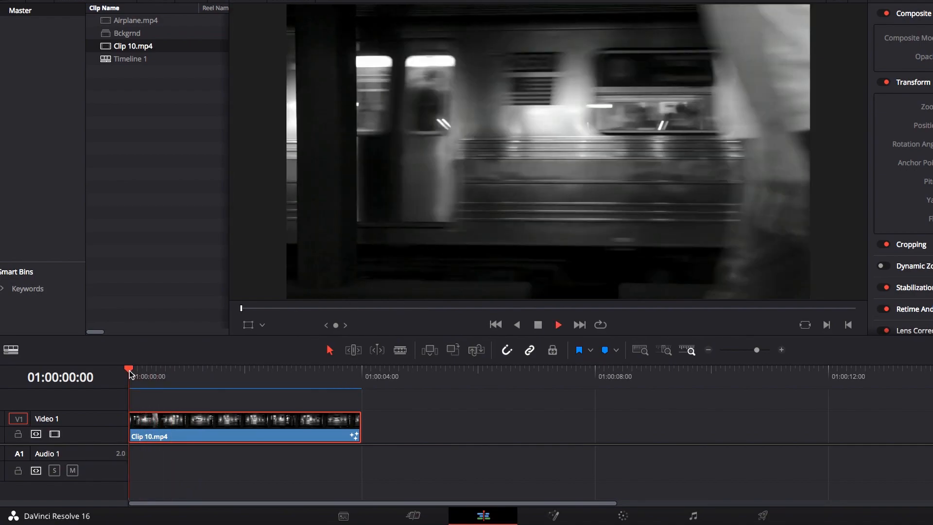
pyautogui.press('space')
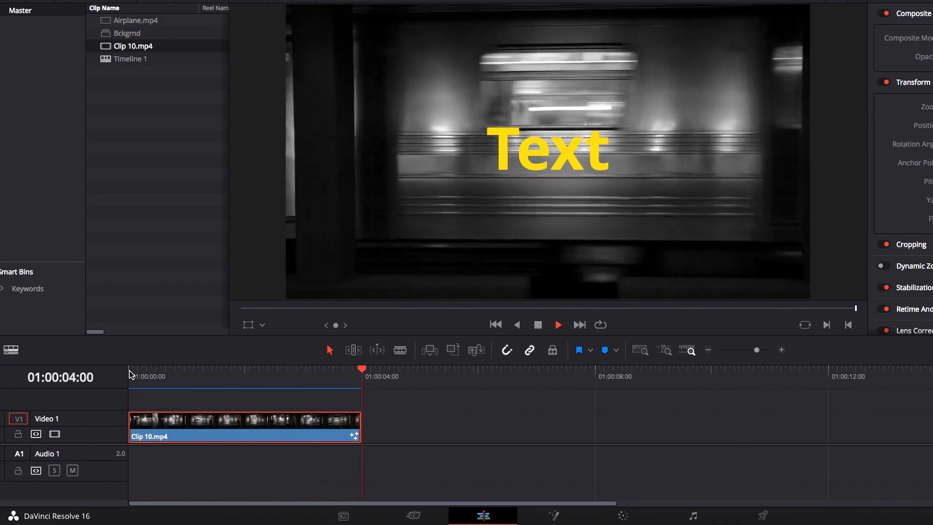
pyautogui.click(130, 374)
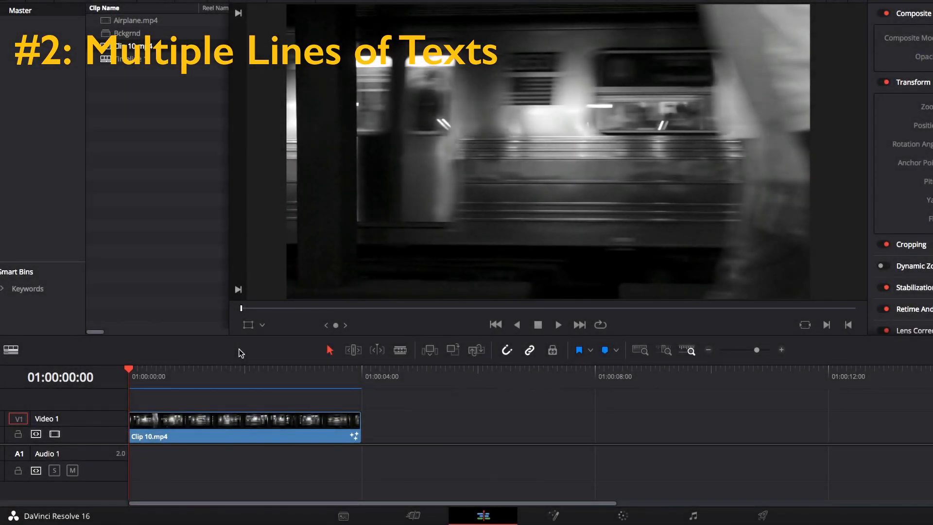
# - Reopen Clip 10.mp4 in Fusion and add a second Merge node after Merge1, with a new Text node as its foreground
pyautogui.click(241, 425)
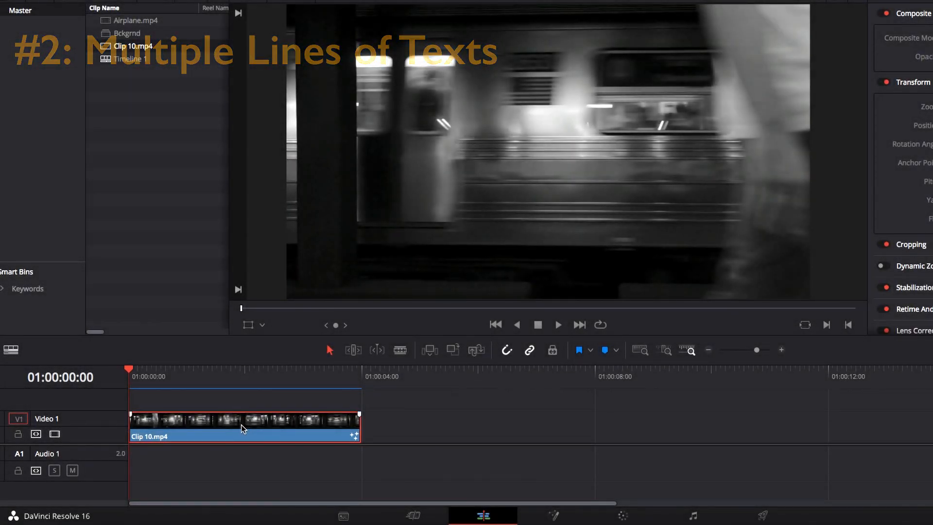
pyautogui.click(556, 515)
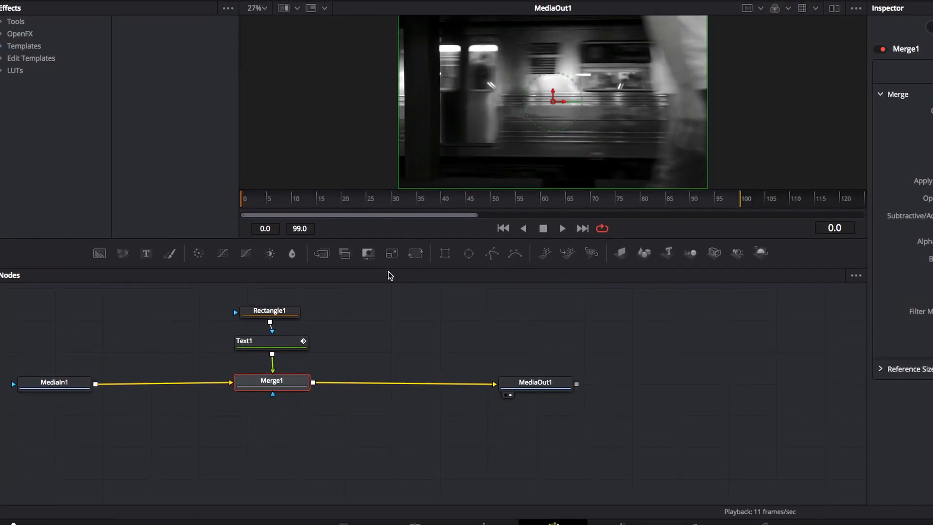
pyautogui.moveTo(321, 253); pyautogui.dragTo(402, 387)
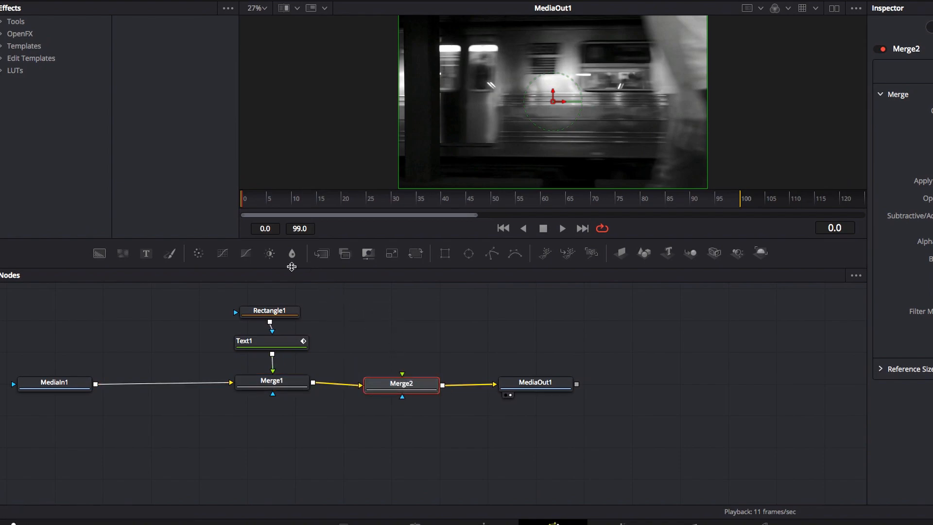
pyautogui.moveTo(145, 253); pyautogui.dragTo(401, 383)
# - Set the second text node's content to "Appears", colour it orange-yellow and set its size to 0.1929
pyautogui.click(820, 160)
pyautogui.write('Appears')
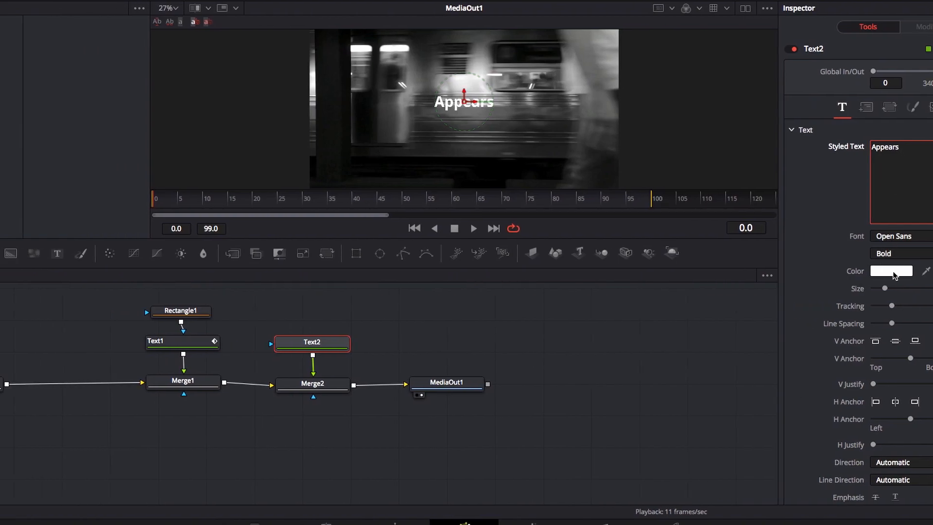
pyautogui.click(882, 272)
pyautogui.click(95, 351)
pyautogui.click(99, 501)
pyautogui.moveTo(853, 289); pyautogui.dragTo(817, 289)
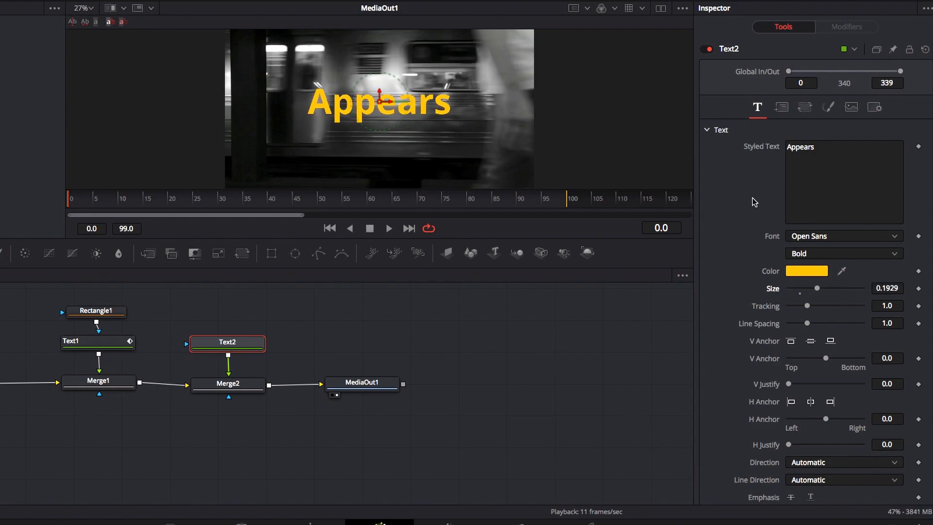
# - Move the word "Appears" down in the frame to a layout center Y of 0.231
pyautogui.click(781, 107)
pyautogui.moveTo(379, 105); pyautogui.dragTo(379, 148)
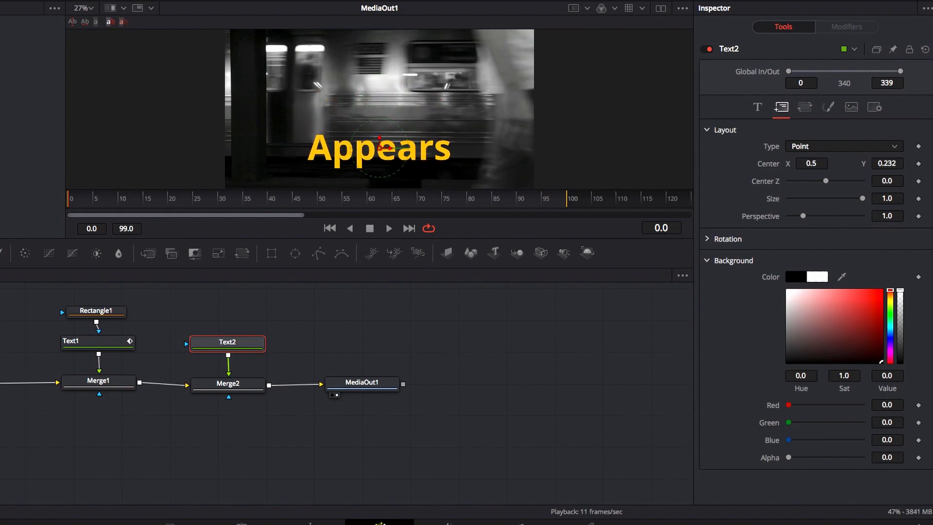
pyautogui.moveTo(895, 163); pyautogui.dragTo(894, 163)
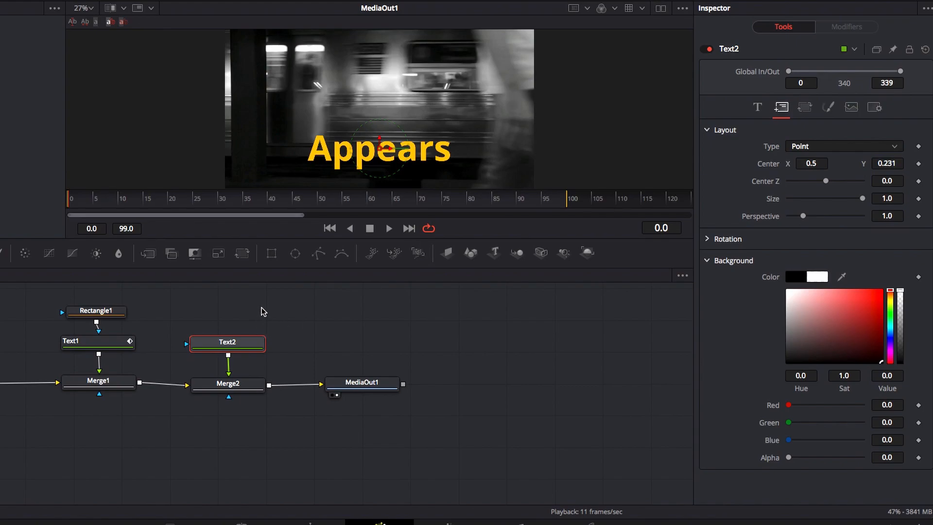
# - Add a second Rectangle mask above Text2, fit it around the word "Appears", and connect it to the Text2 node
pyautogui.moveTo(272, 253); pyautogui.dragTo(223, 313)
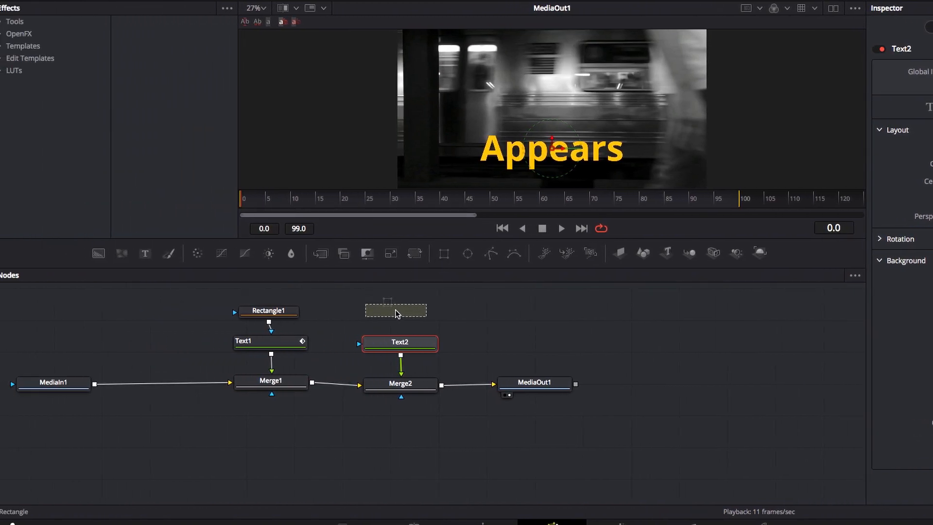
pyautogui.moveTo(396, 313); pyautogui.dragTo(396, 314)
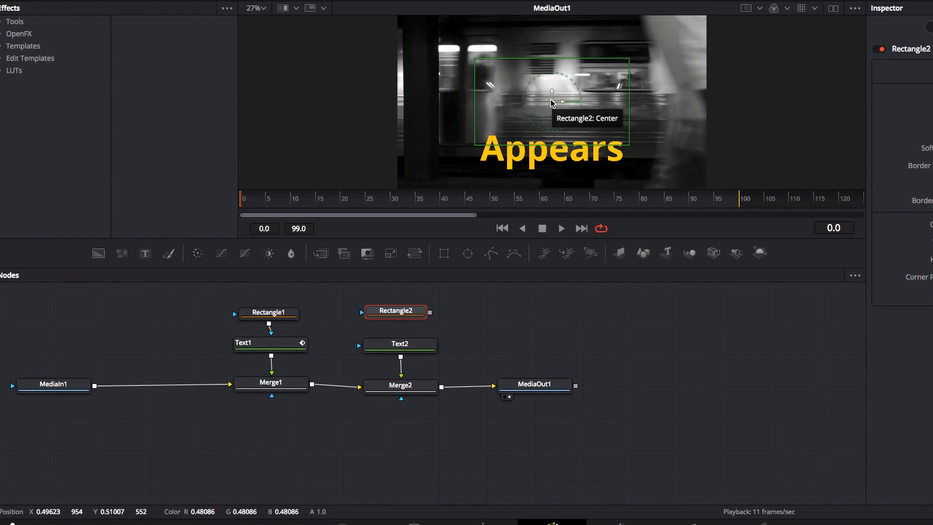
pyautogui.moveTo(551, 101); pyautogui.dragTo(554, 142)
pyautogui.moveTo(560, 100); pyautogui.dragTo(551, 155)
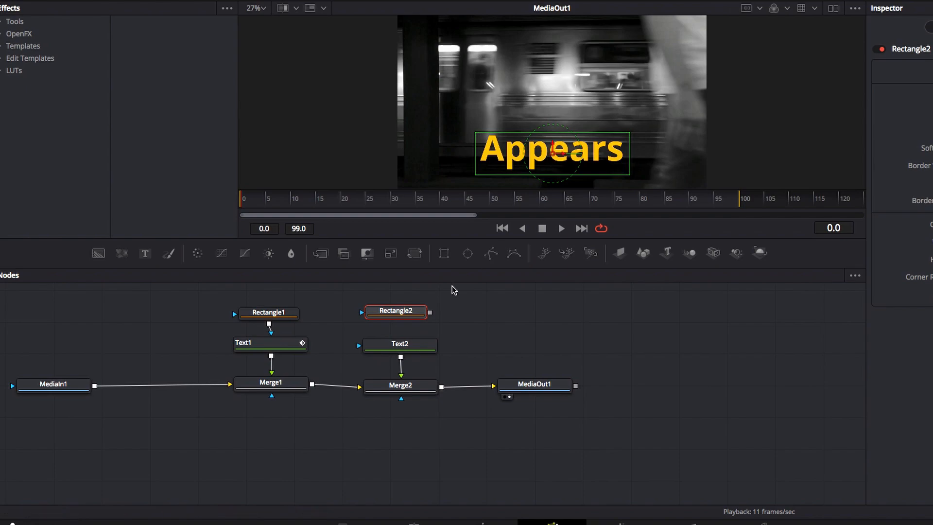
pyautogui.moveTo(430, 314); pyautogui.dragTo(405, 343)
# - At frame 35, keyframe Text2's layout center with Y set to 0.451, moving "Appears" up out of its rectangle mask
pyautogui.click(393, 201)
pyautogui.moveTo(401, 202); pyautogui.dragTo(410, 202)
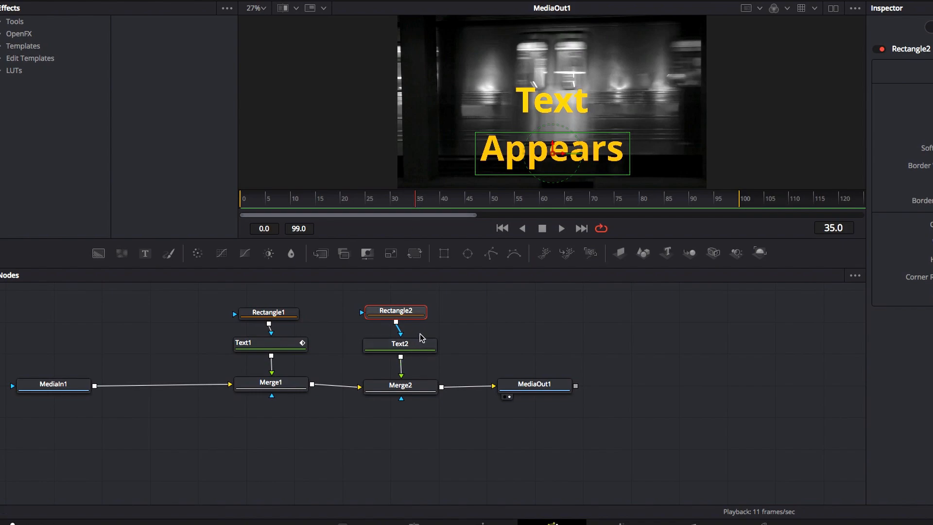
pyautogui.click(418, 349)
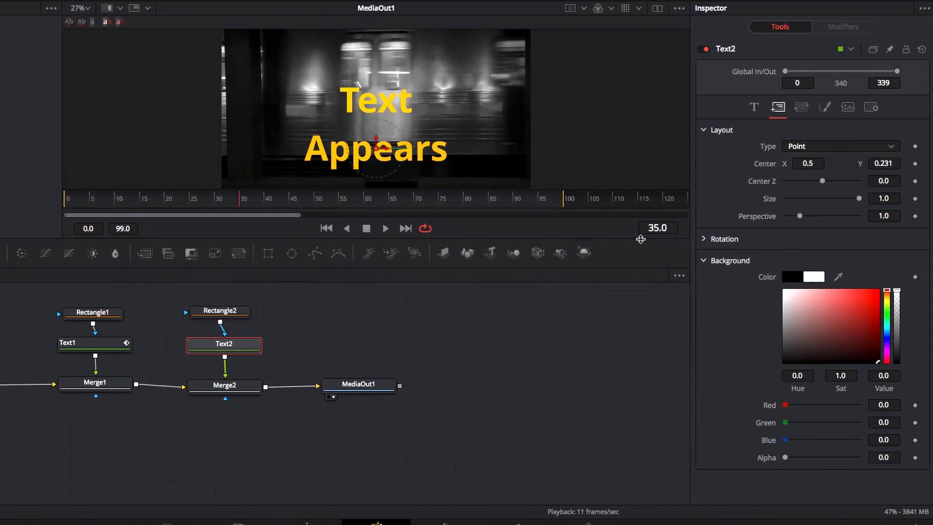
pyautogui.click(915, 164)
pyautogui.moveTo(882, 164); pyautogui.dragTo(898, 164)
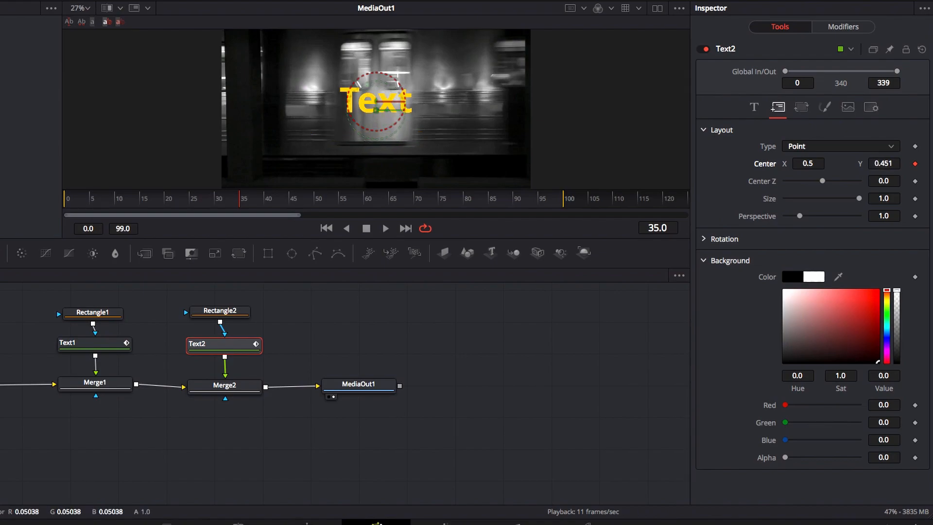
# - At frame 45, keyframe Text2's layout center with "Appears" lowered back into its mask beneath "Text", and select the Merge2 node
pyautogui.click(290, 200)
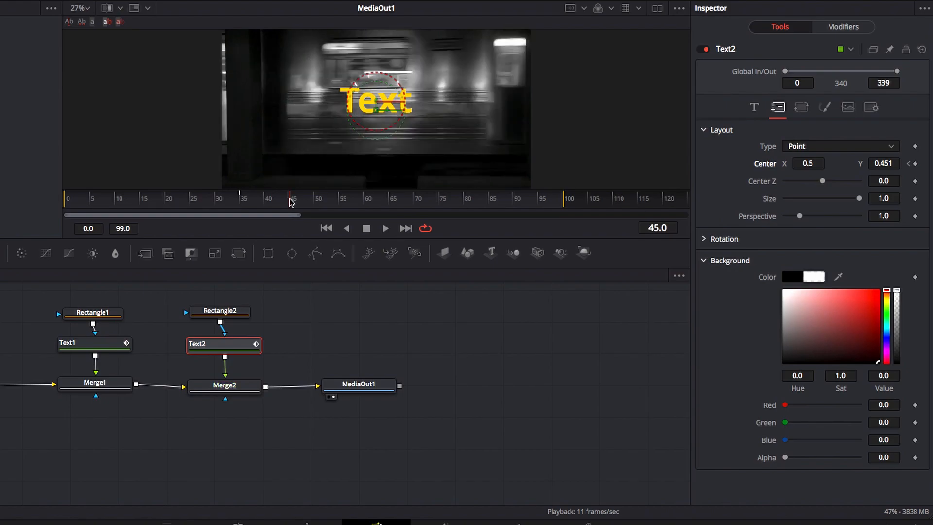
pyautogui.click(915, 164)
pyautogui.moveTo(891, 163); pyautogui.dragTo(828, 164)
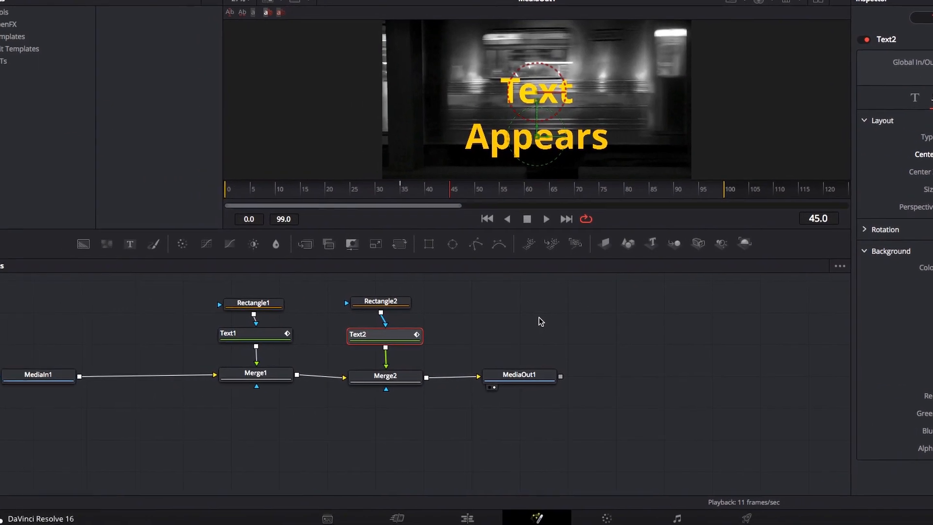
pyautogui.click(413, 378)
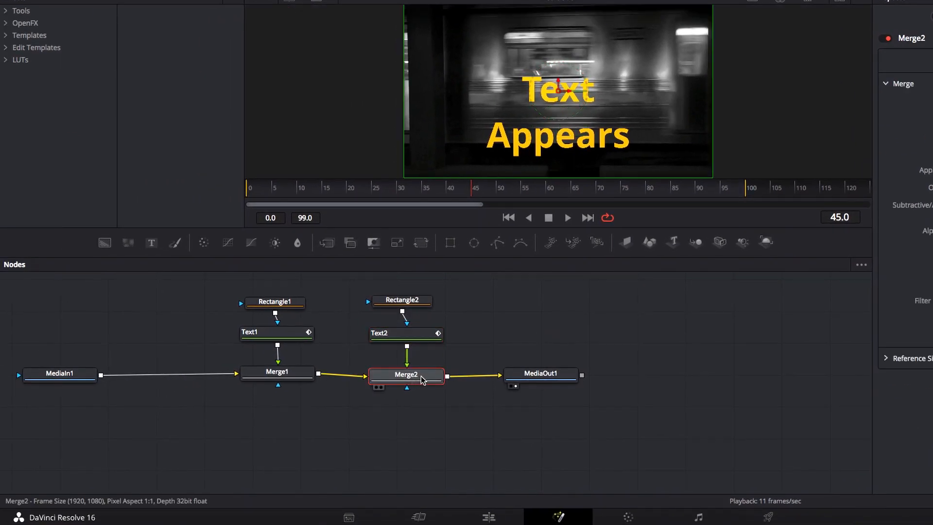
# - Switch to the Edit page and play Clip 10.mp4 from the start twice to review the two-line text reveal
pyautogui.click(491, 519)
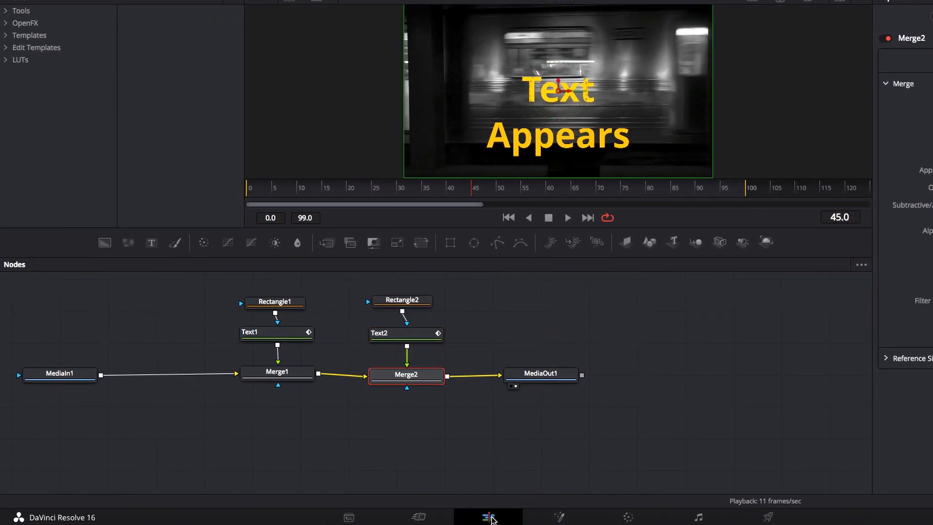
pyautogui.moveTo(238, 369); pyautogui.dragTo(133, 375)
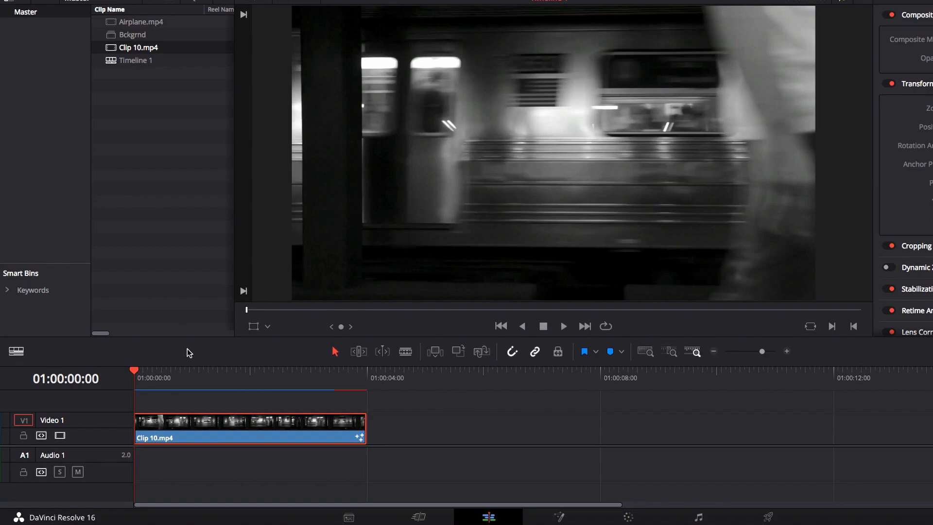
pyautogui.press('space')
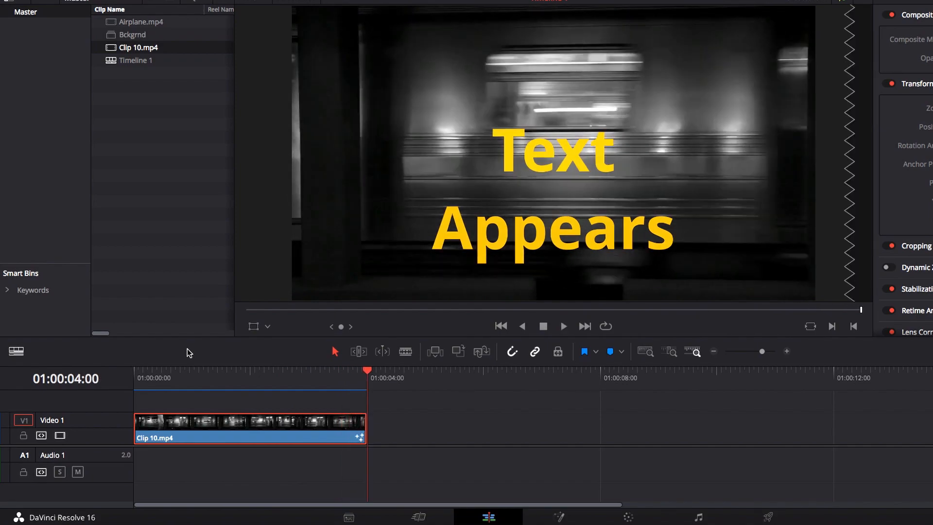
pyautogui.moveTo(147, 369); pyautogui.dragTo(130, 372)
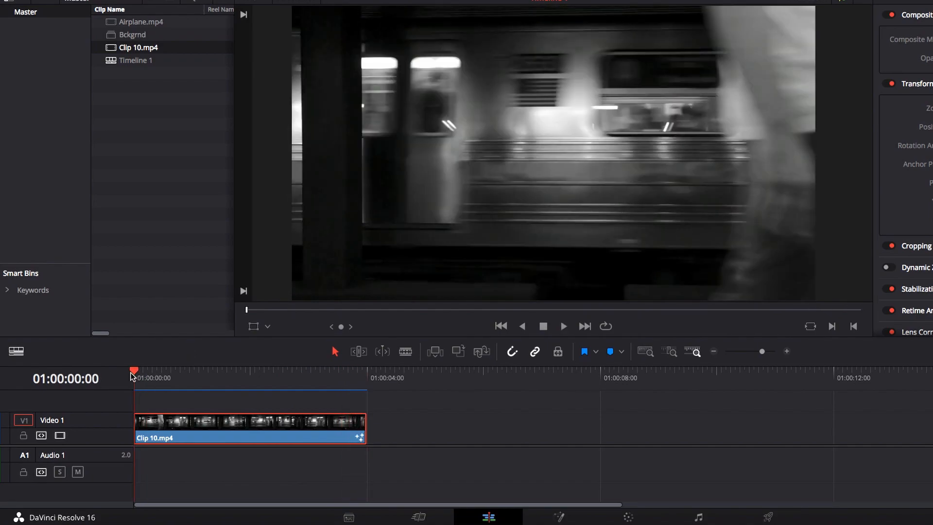
pyautogui.press('space')
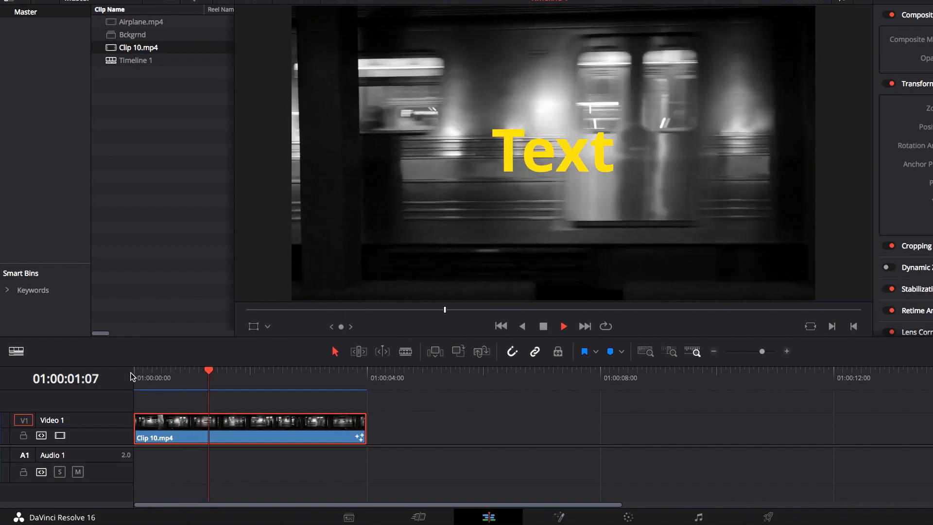